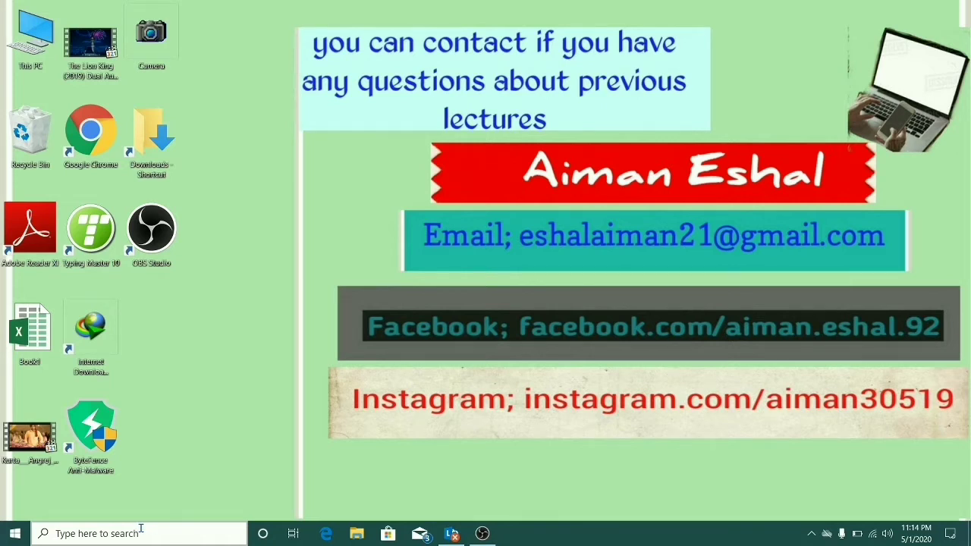
# Step: Search Windows for WINWORD and launch the Word 2013 best match
pyautogui.click(141, 531)
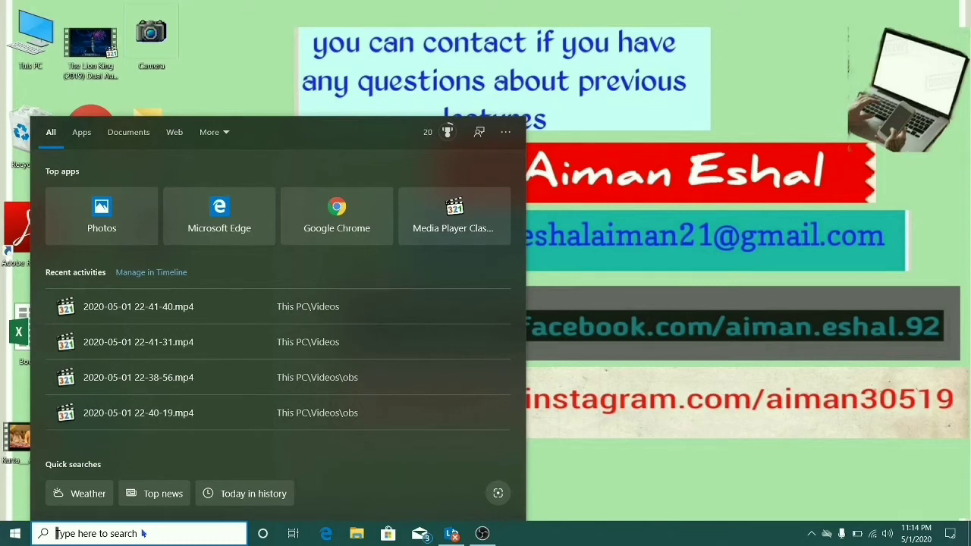
pyautogui.write('W')
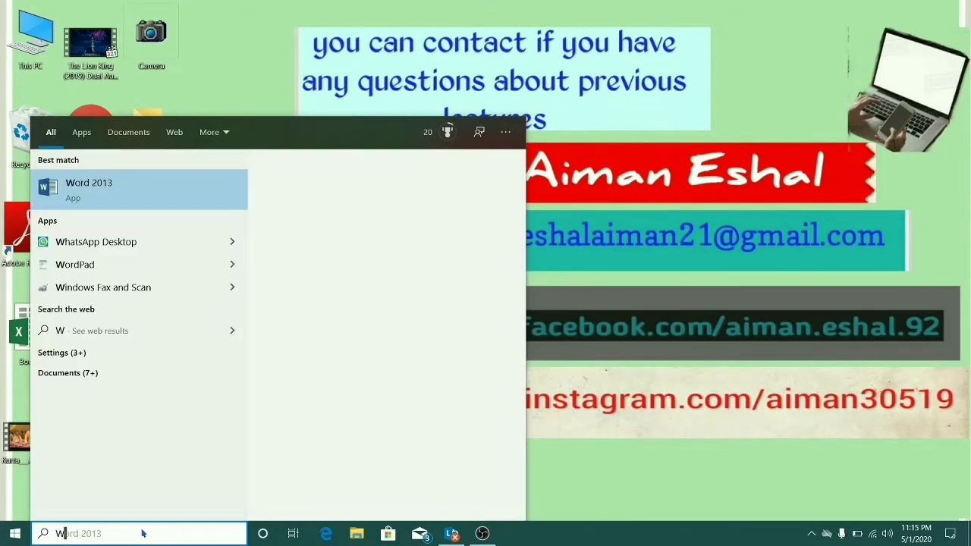
pyautogui.write('INWO')
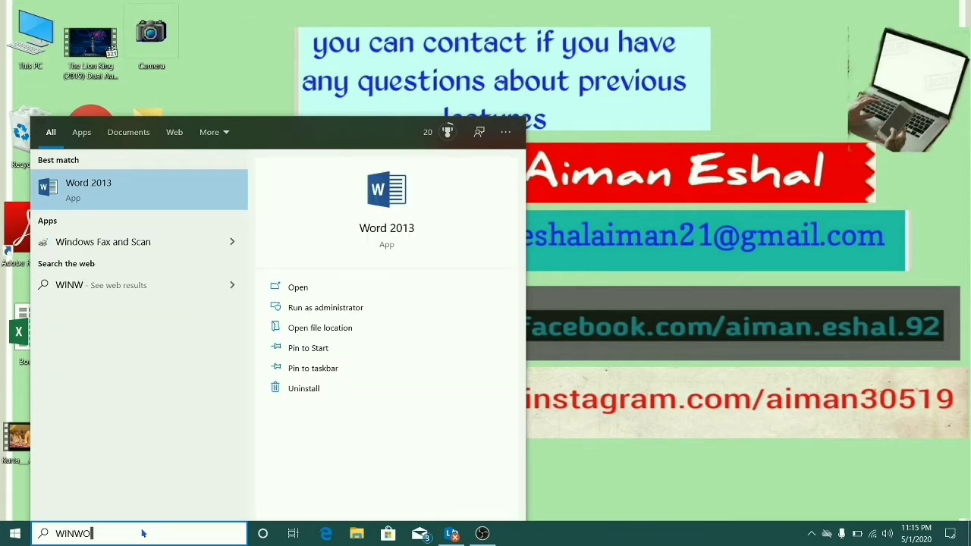
pyautogui.write('RD')
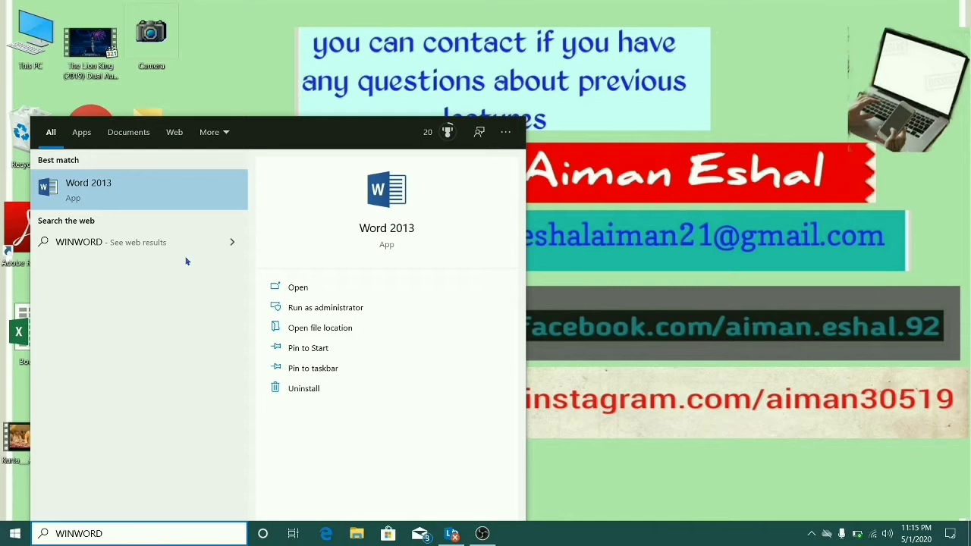
pyautogui.click(182, 196)
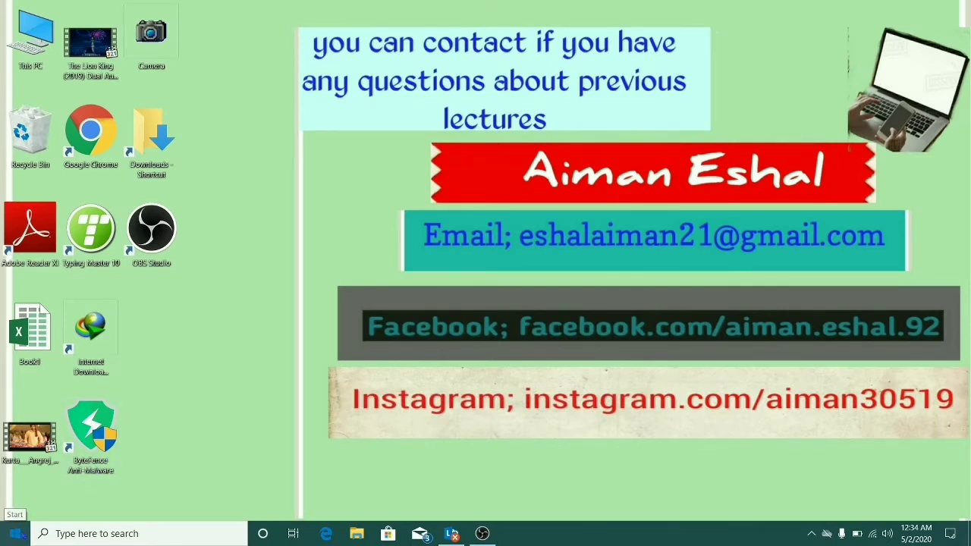
# Step: Launch Word 2013 from the Microsoft Office 2013 folder in the Start menu's app list
pyautogui.click(15, 533)
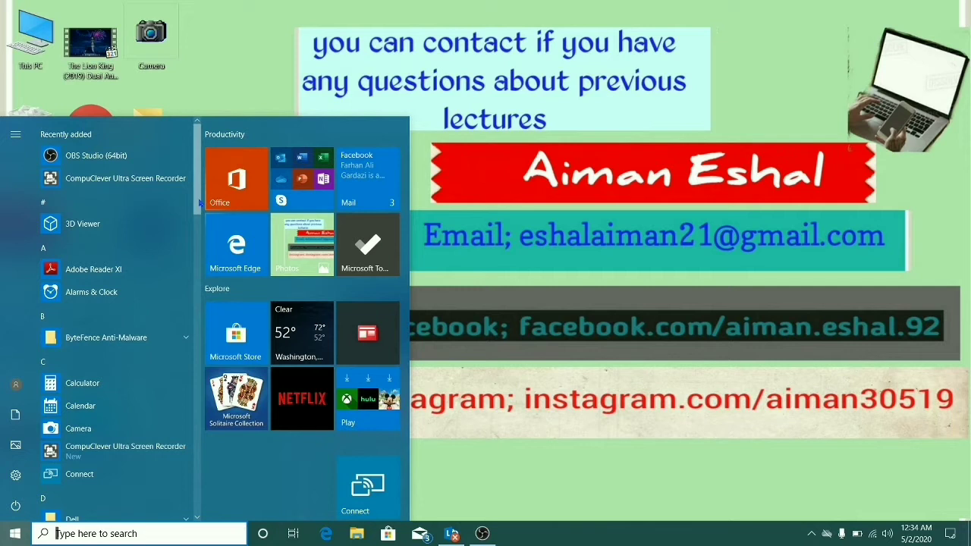
pyautogui.moveTo(200, 203); pyautogui.dragTo(185, 334)
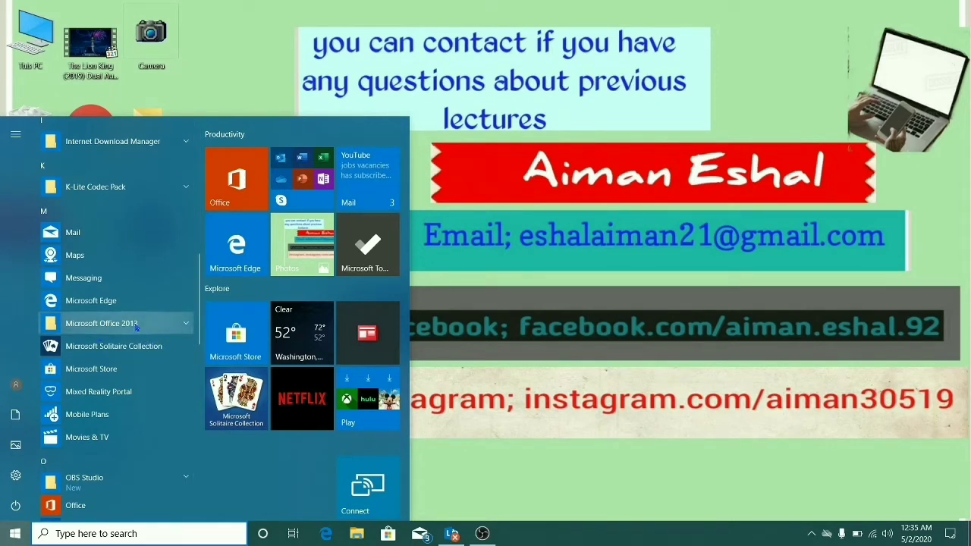
pyautogui.click(189, 326)
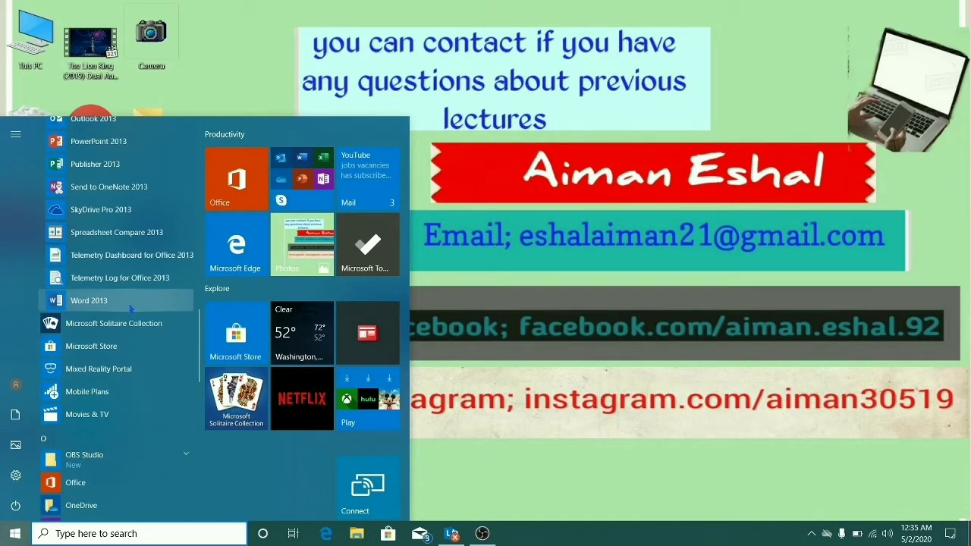
pyautogui.click(131, 308)
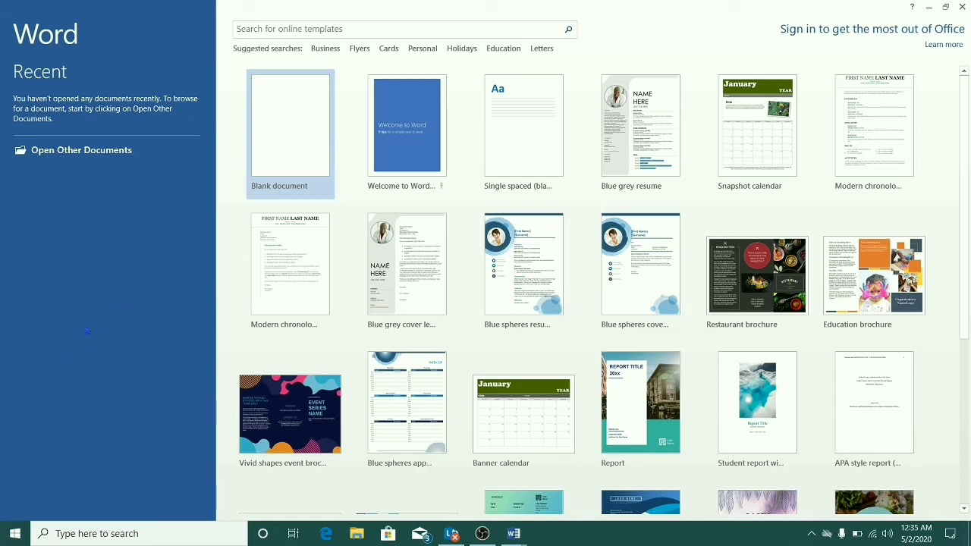
# Step: Create a blank document, then a second empty one, Document2, with Ctrl+N
pyautogui.click(258, 158)
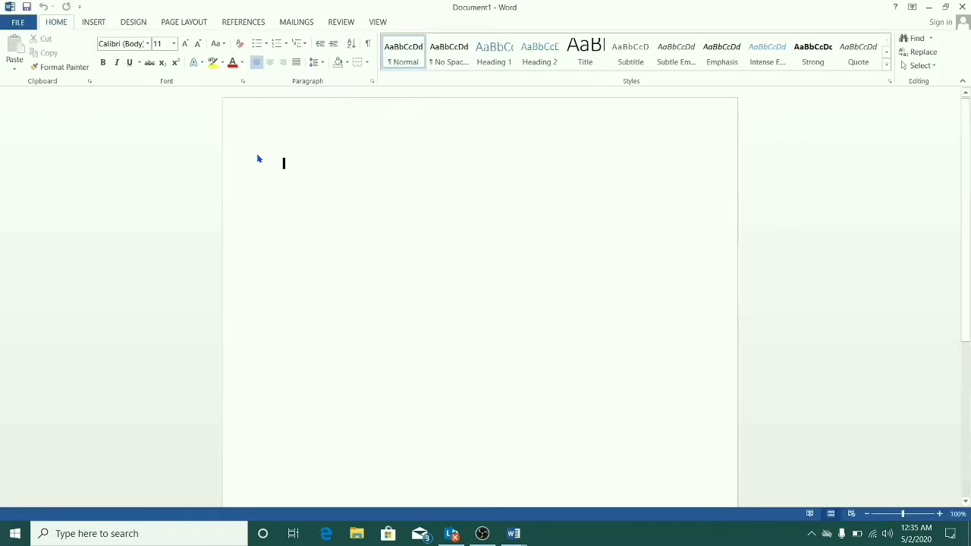
pyautogui.doubleClick(258, 158)
pyautogui.hotkey('ctrl', 'n')
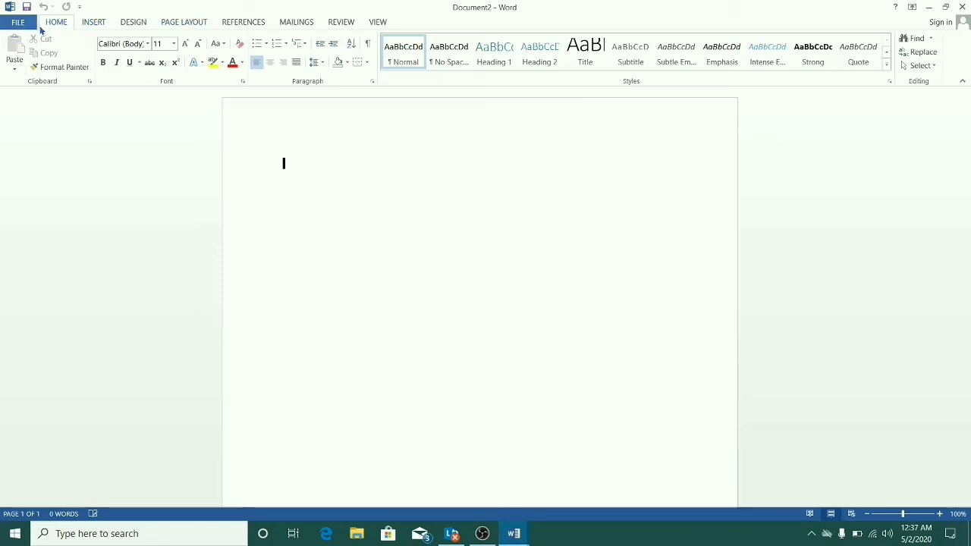
pyautogui.click(94, 22)
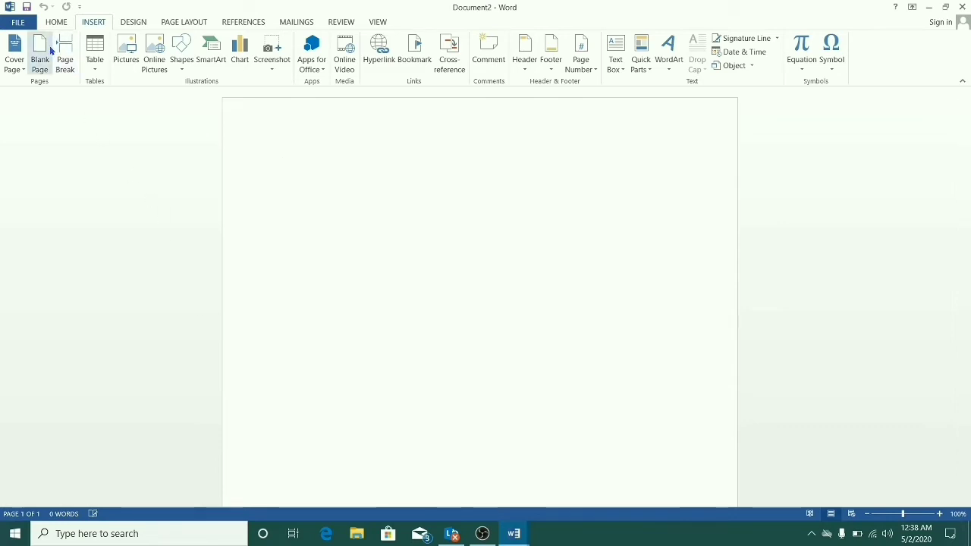
pyautogui.click(56, 22)
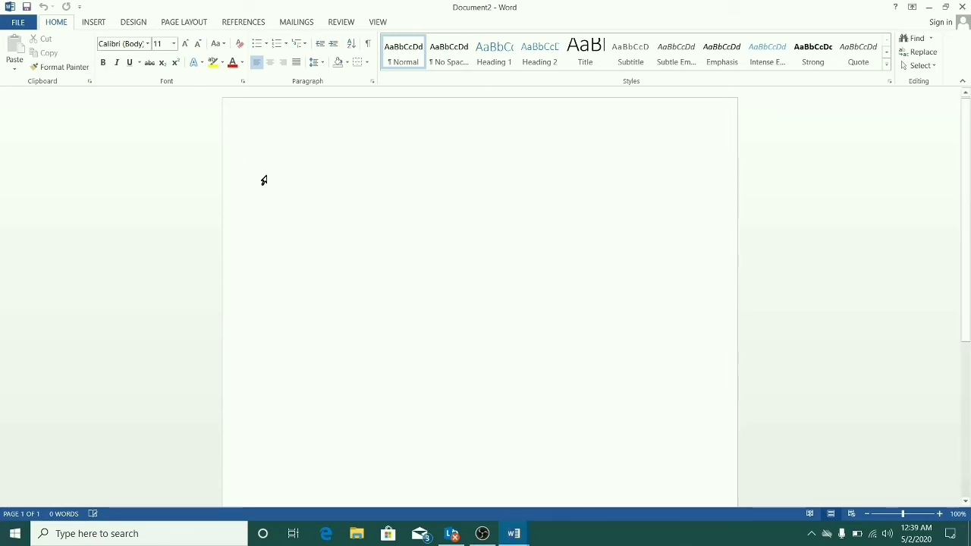
pyautogui.write('a')
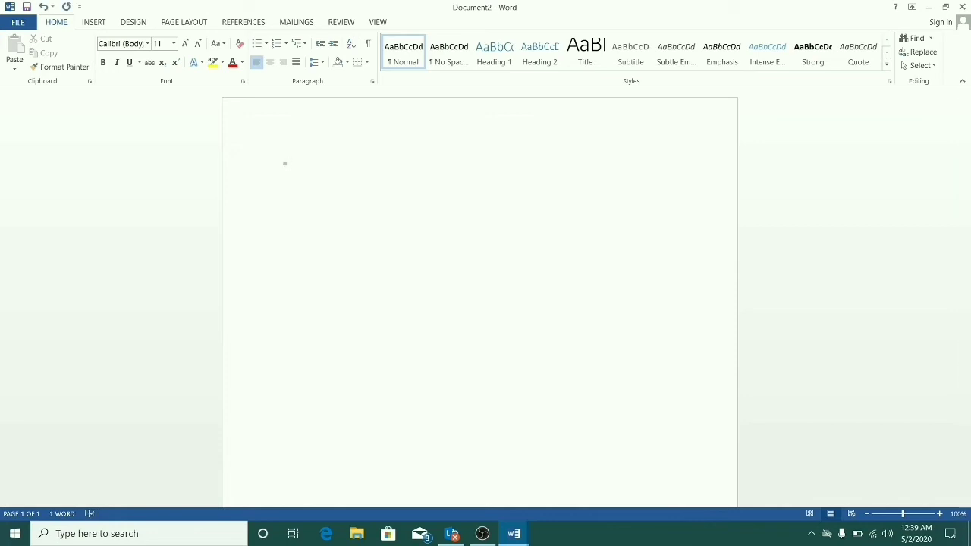
pyautogui.write('rand')
pyautogui.write('(')
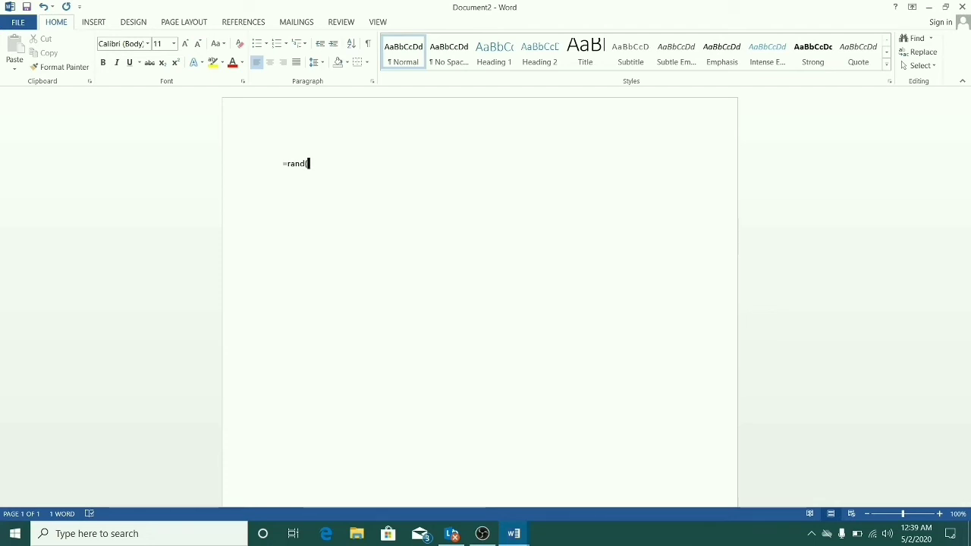
pyautogui.write('3')
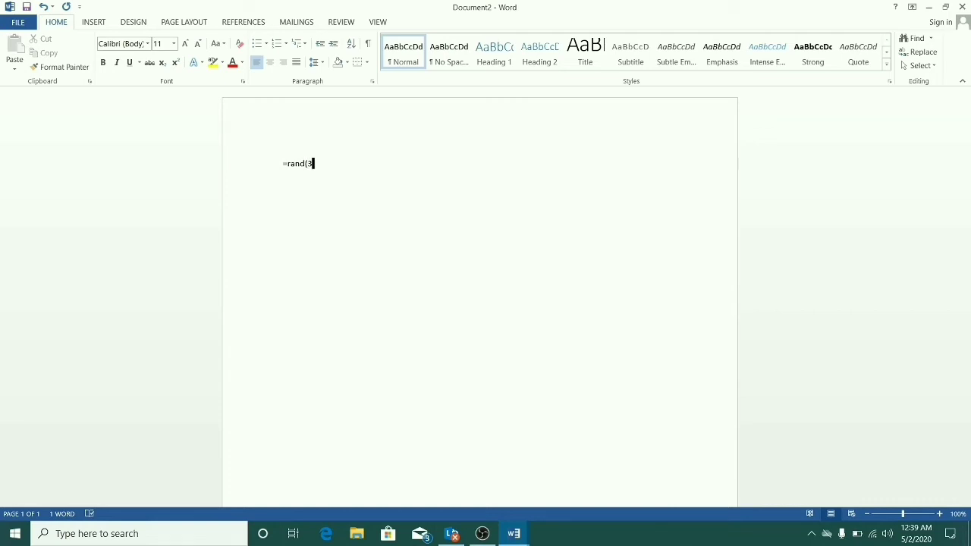
pyautogui.write(')')
pyautogui.press('Return')
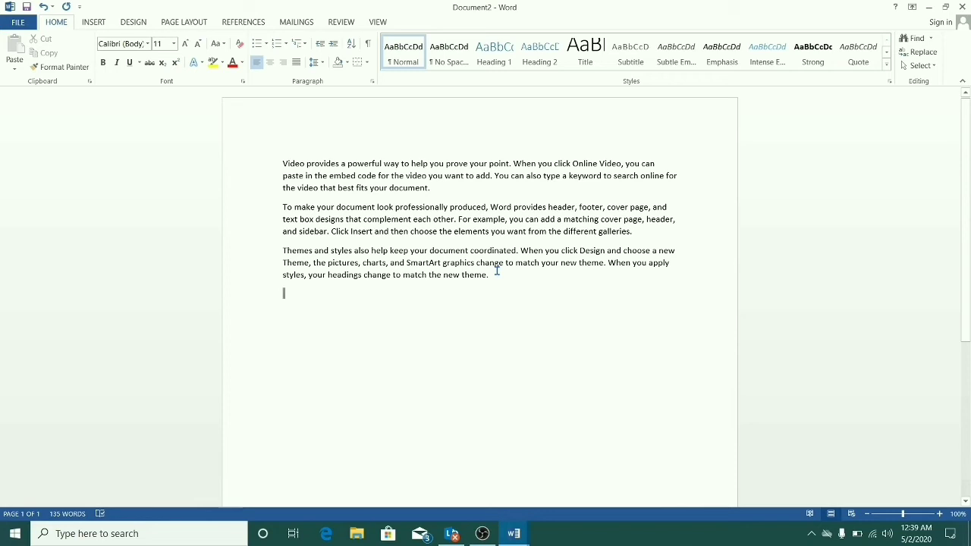
pyautogui.hotkey('ctrl', 'a')
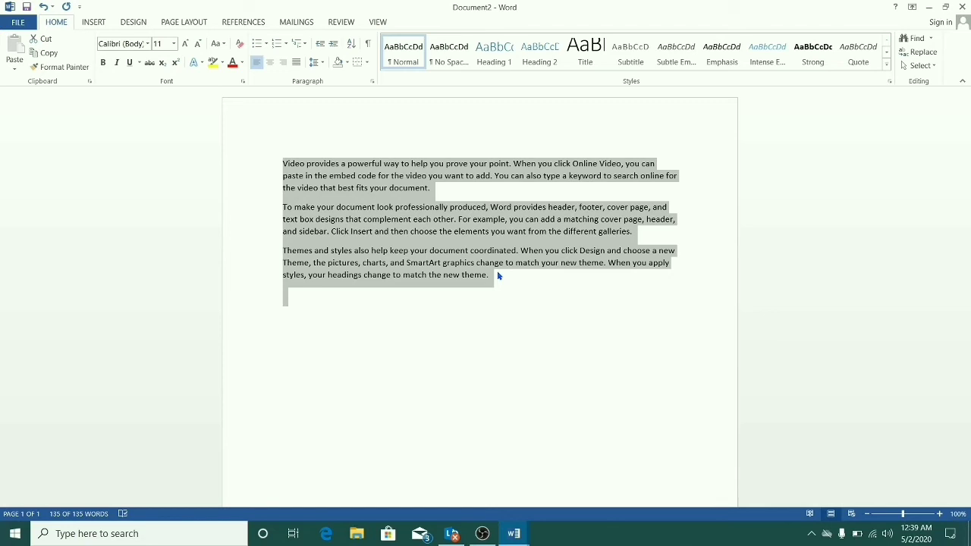
pyautogui.press('Delete')
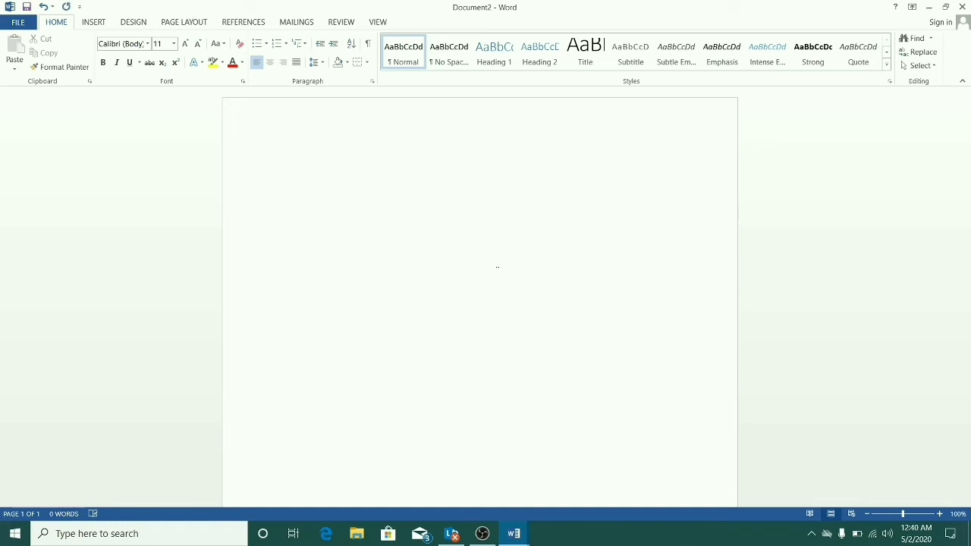
# Step: Enter =rand(2) to generate two sample paragraphs totalling 93 words
pyautogui.write('-')
pyautogui.write('rand')
pyautogui.write('(')
pyautogui.write('2')
pyautogui.write(')')
pyautogui.press('Return')
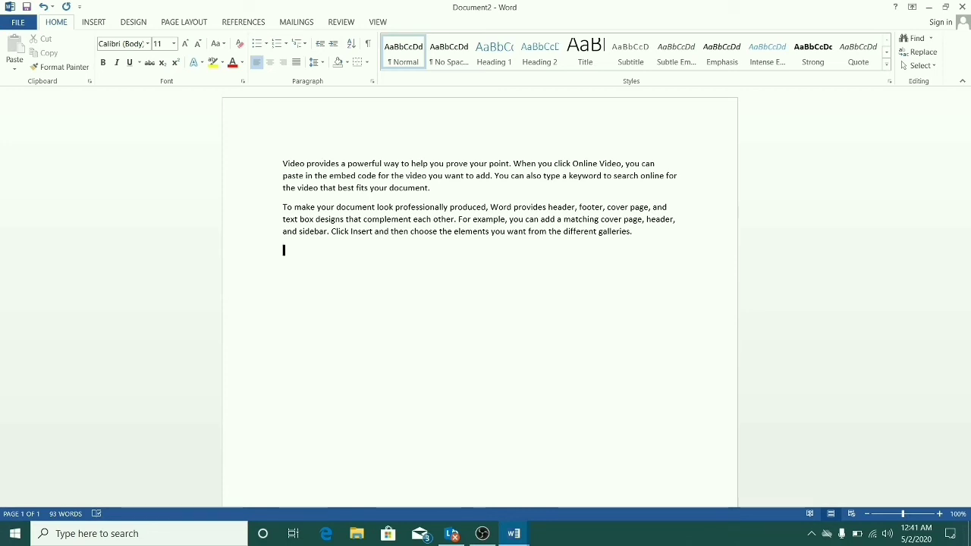
# Step: Save the document under the file name 'abc' in the Documents folder
pyautogui.hotkey('ctrl', 's')
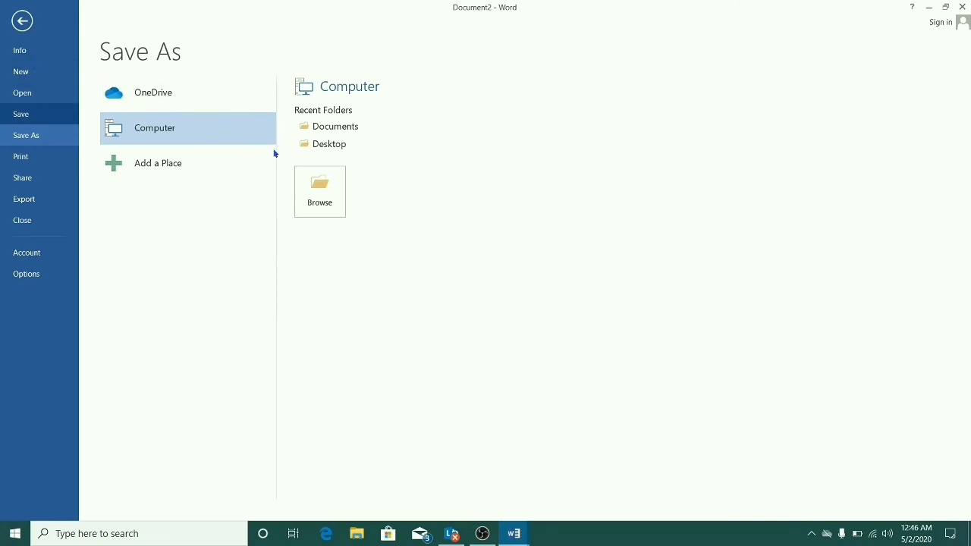
pyautogui.click(317, 127)
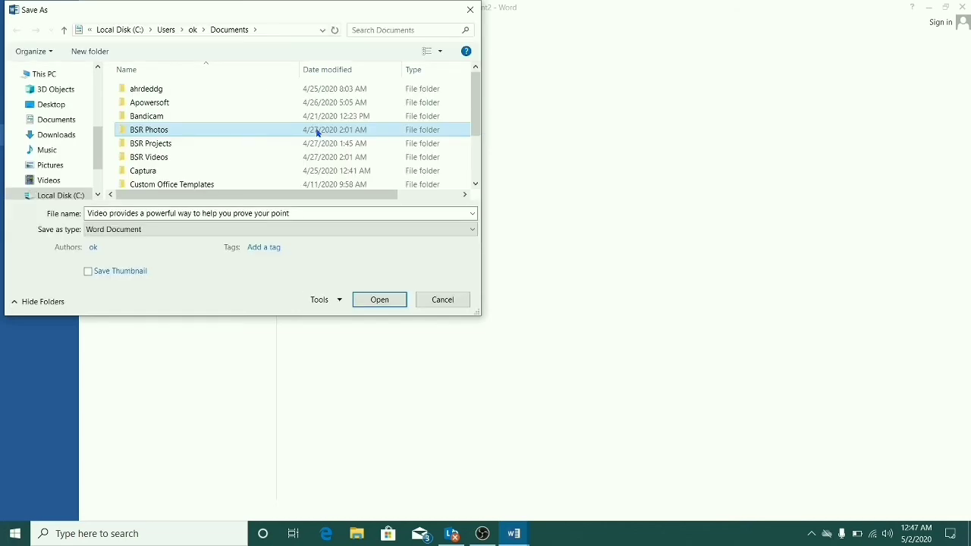
pyautogui.click(299, 213)
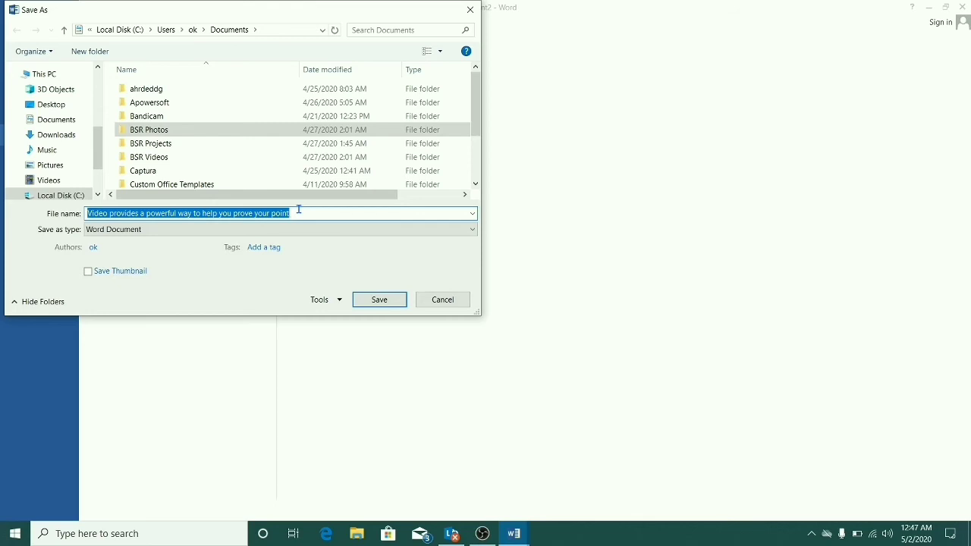
pyautogui.press('BackSpace')
pyautogui.write('a')
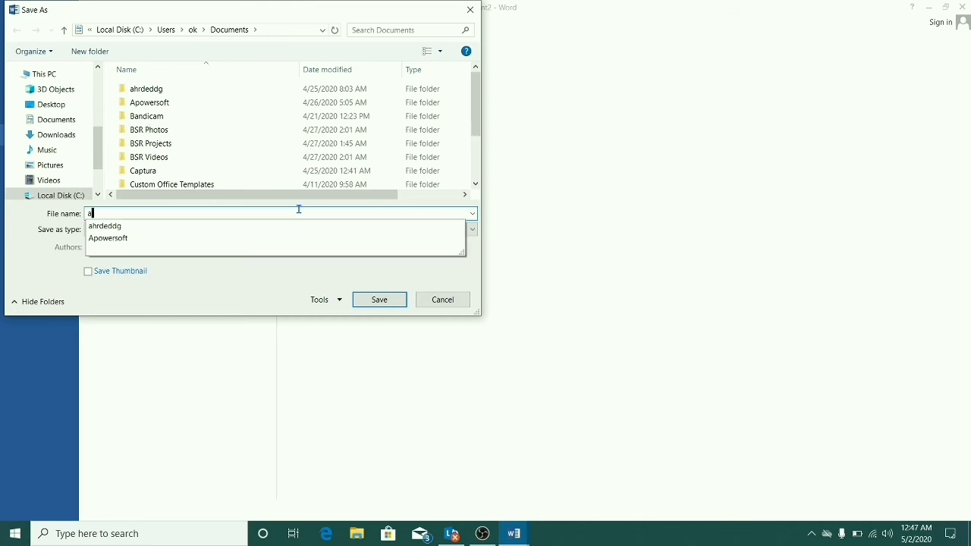
pyautogui.write('bc')
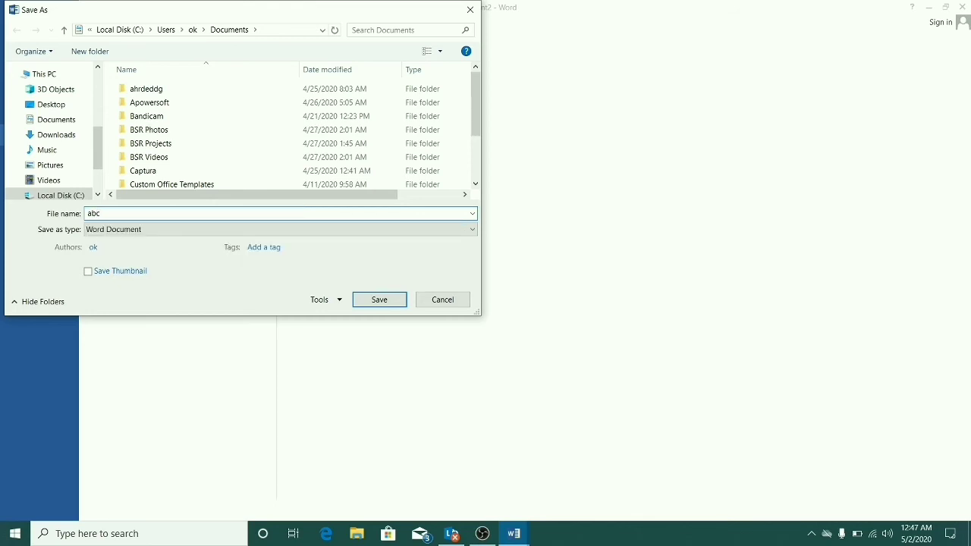
pyautogui.click(376, 300)
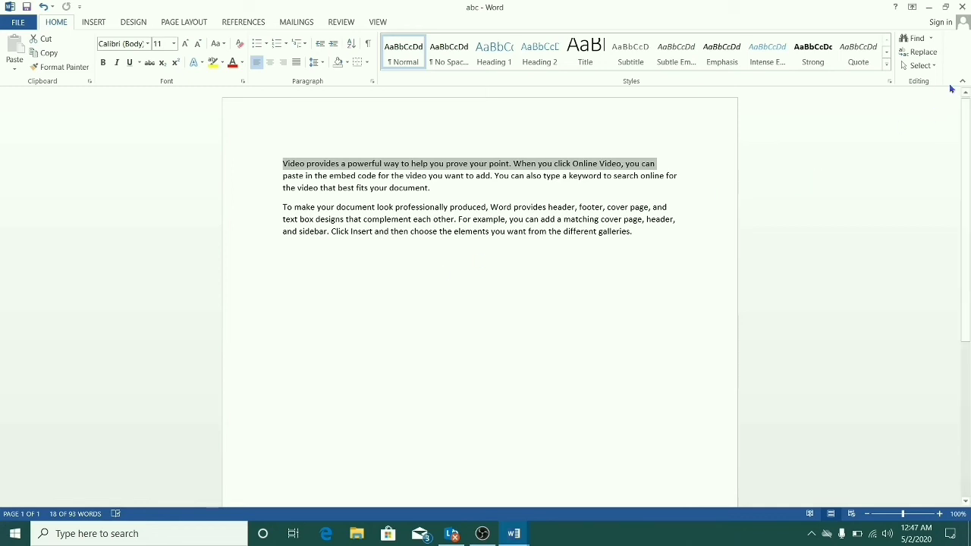
# Step: Close Word, relaunch it via a winword search, start a blank Document1, and show the File view
pyautogui.click(961, 8)
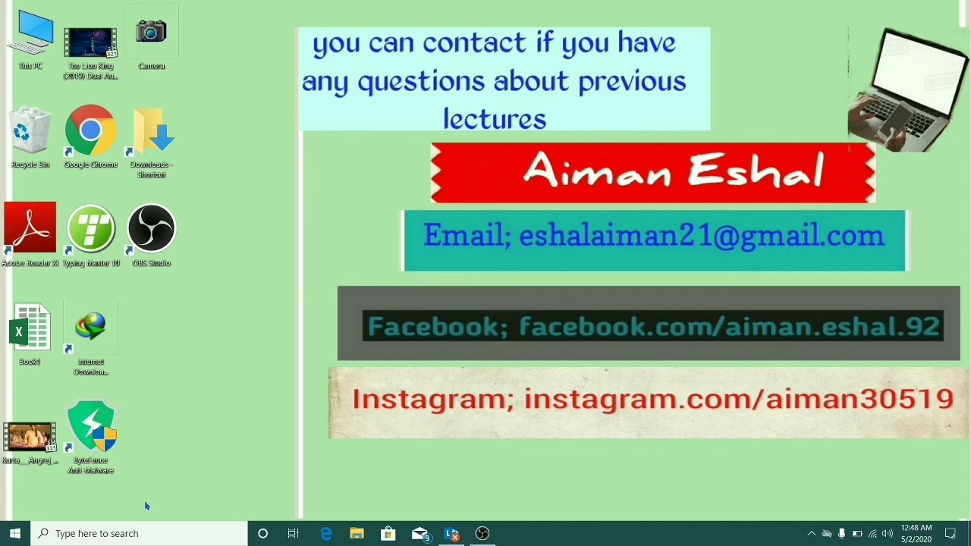
pyautogui.click(144, 533)
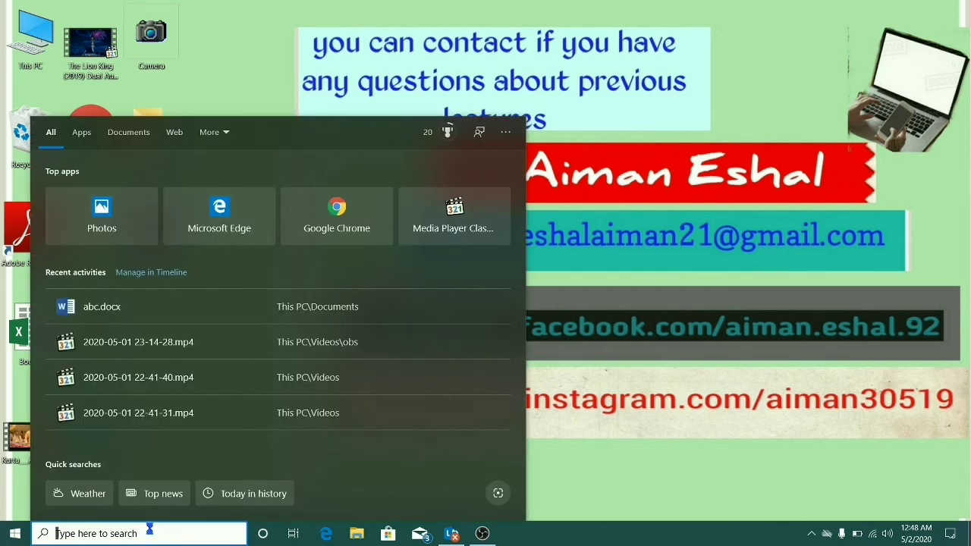
pyautogui.write('winw')
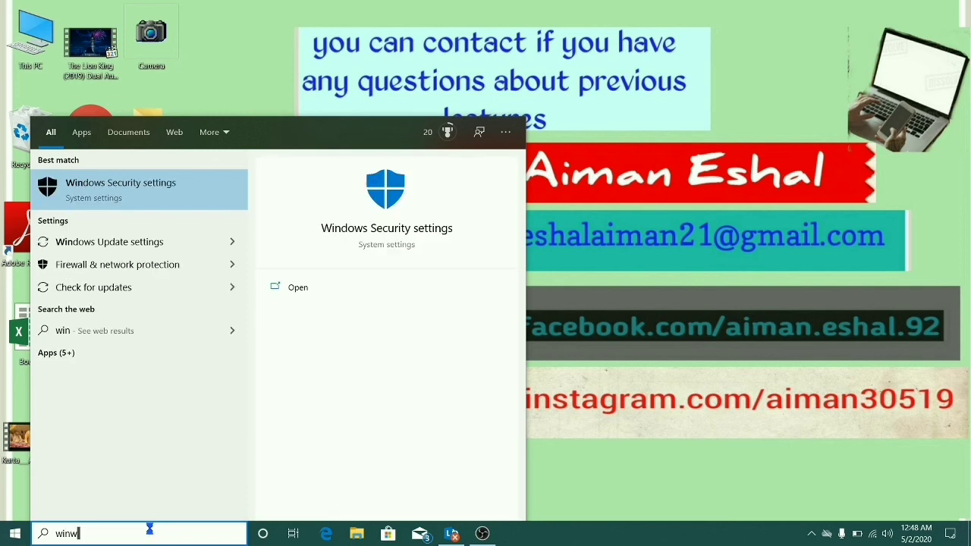
pyautogui.write('ord')
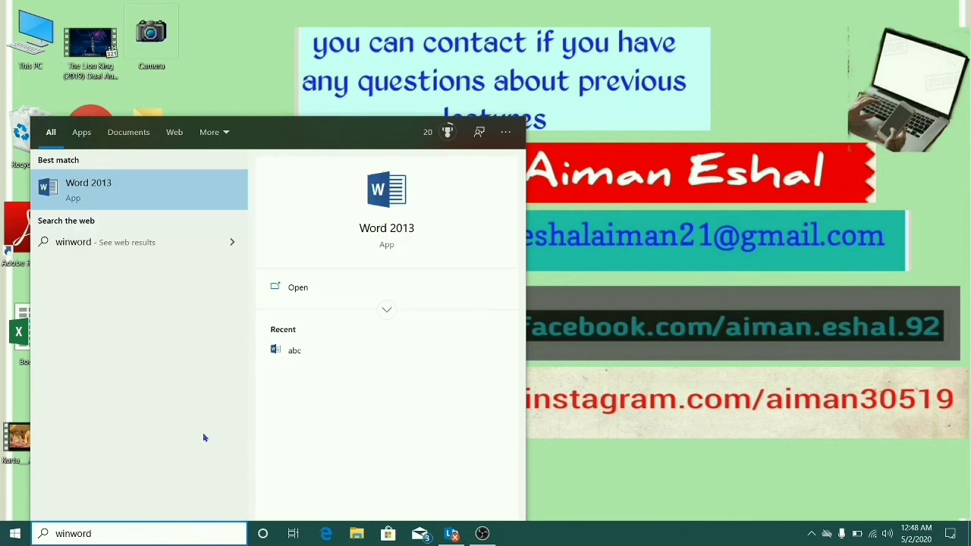
pyautogui.click(157, 182)
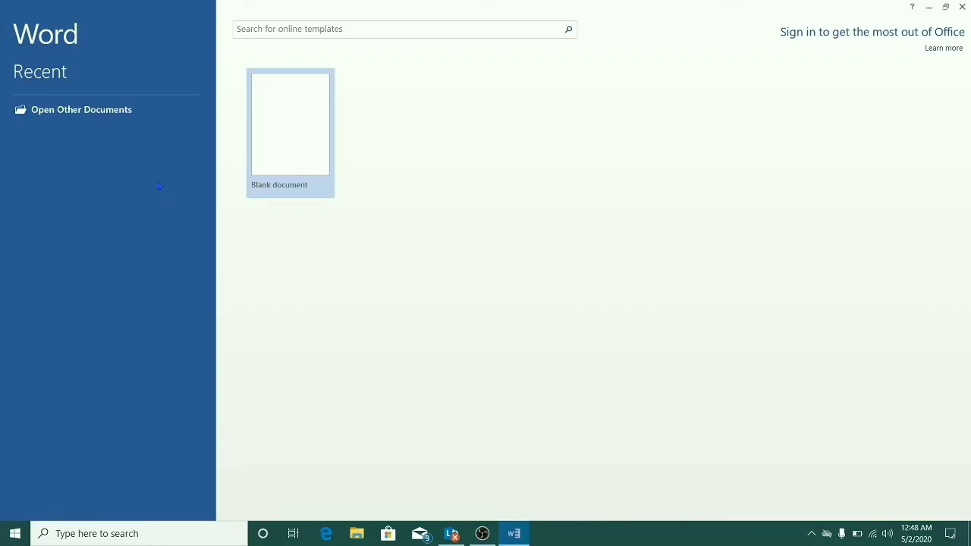
pyautogui.click(274, 138)
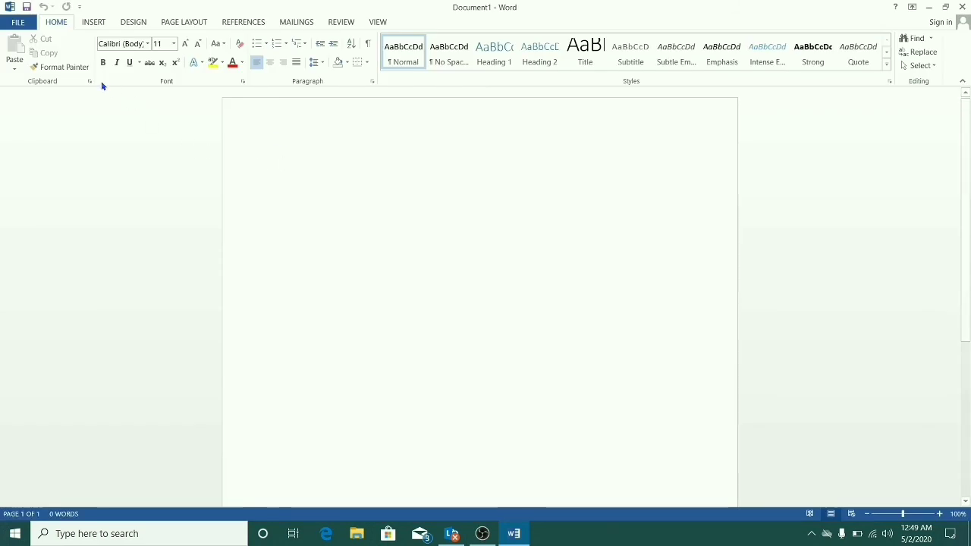
pyautogui.click(29, 17)
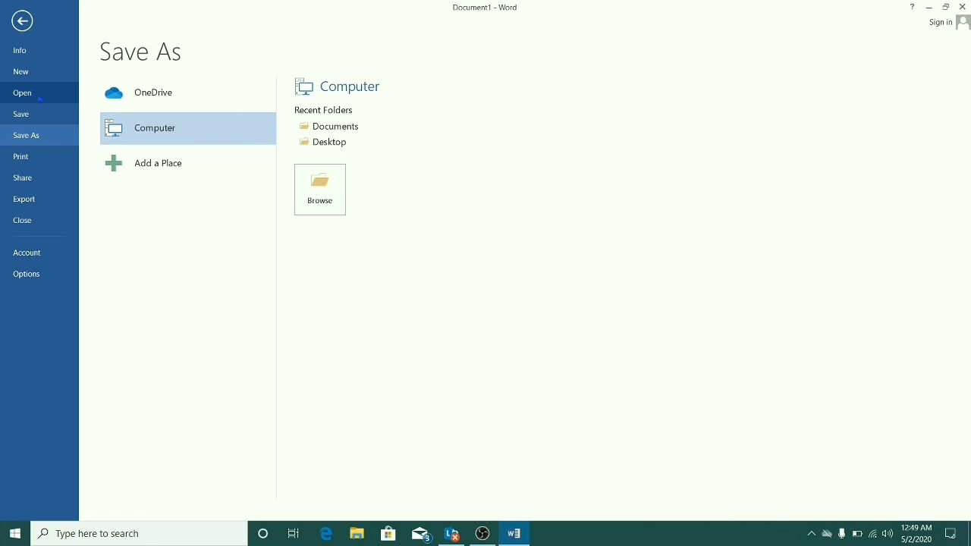
# Step: Open 'abc' from the Recent Documents list on Word's Open page
pyautogui.click(38, 98)
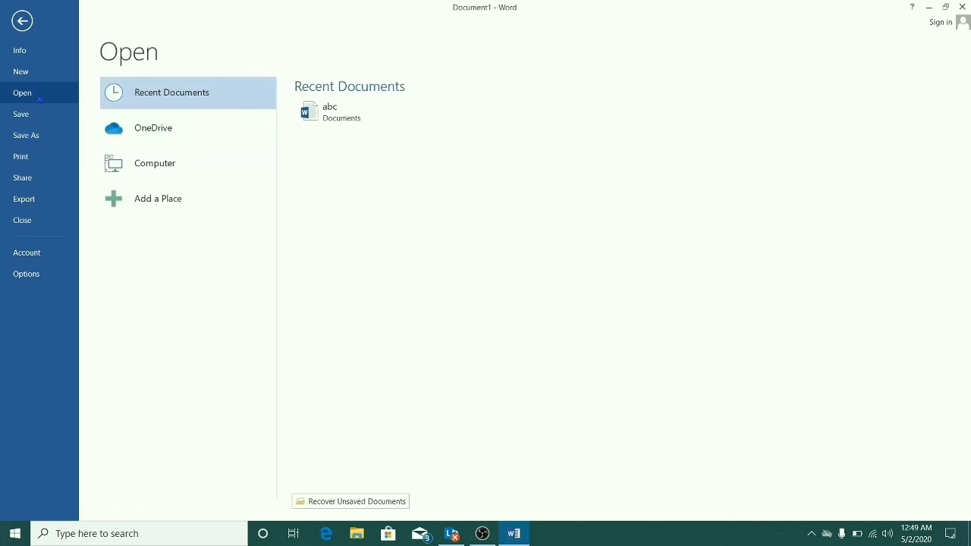
pyautogui.moveTo(483, 112)
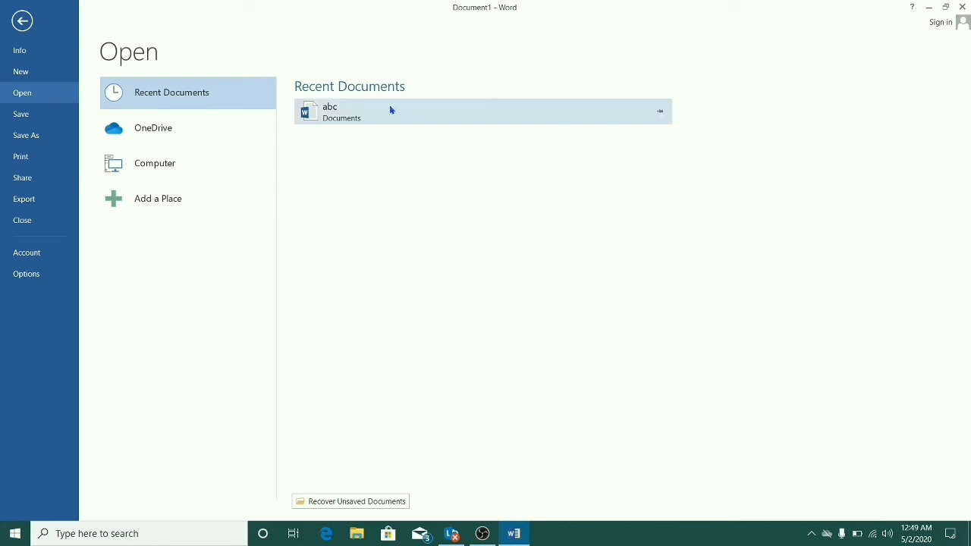
pyautogui.click(365, 111)
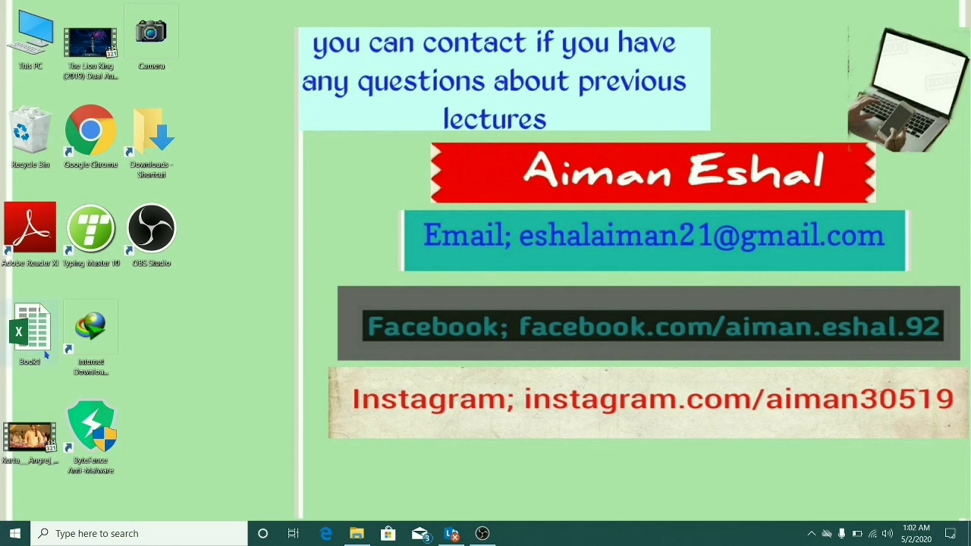
# Step: Open This PC in File Explorer and browse to the Documents folder
pyautogui.doubleClick(20, 33)
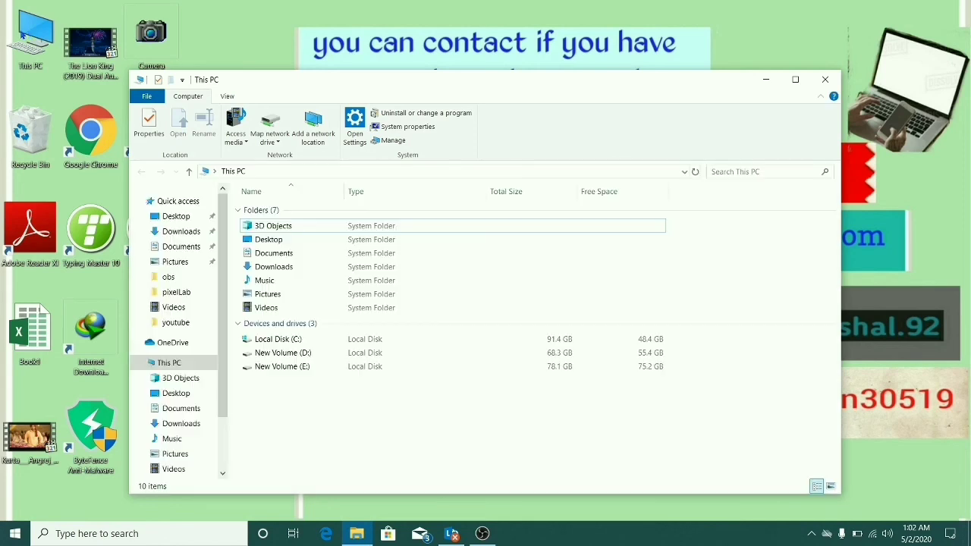
pyautogui.click(204, 245)
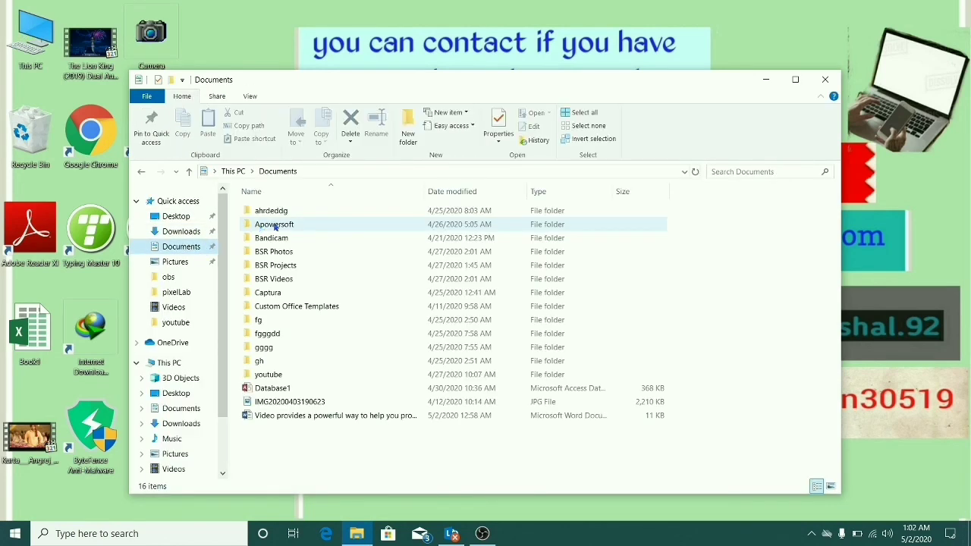